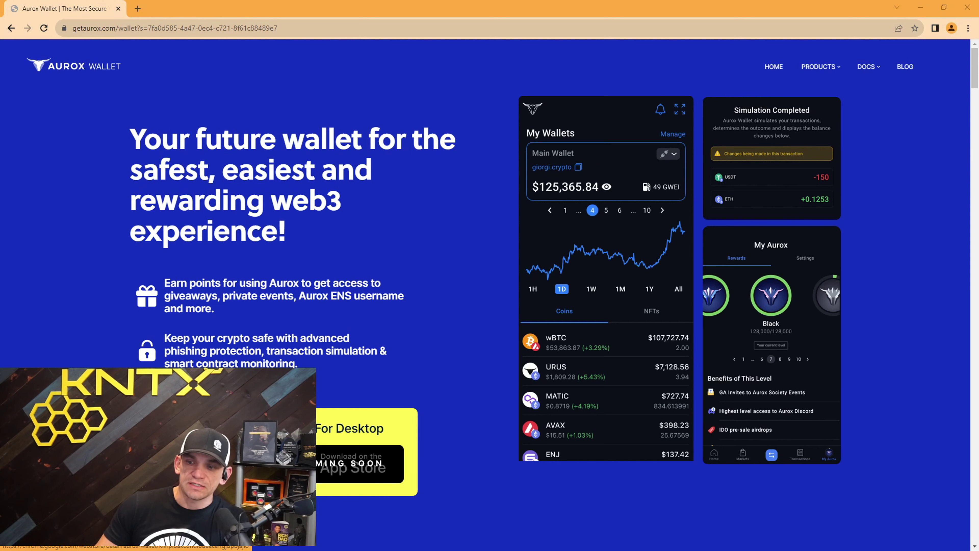
# - Add the Aurox Wallet extension to Chrome from its Web Store listing
pyautogui.click(231, 463)
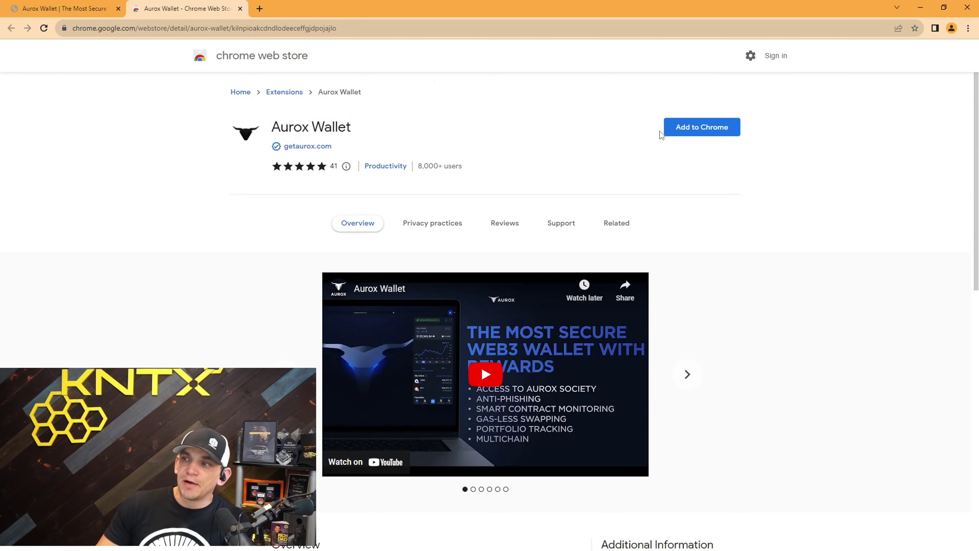
pyautogui.click(709, 129)
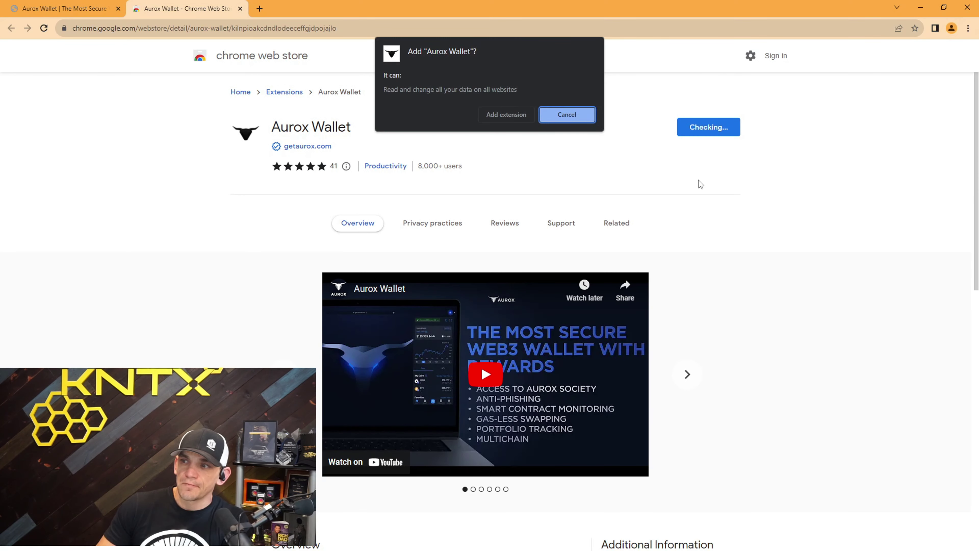
pyautogui.click(499, 115)
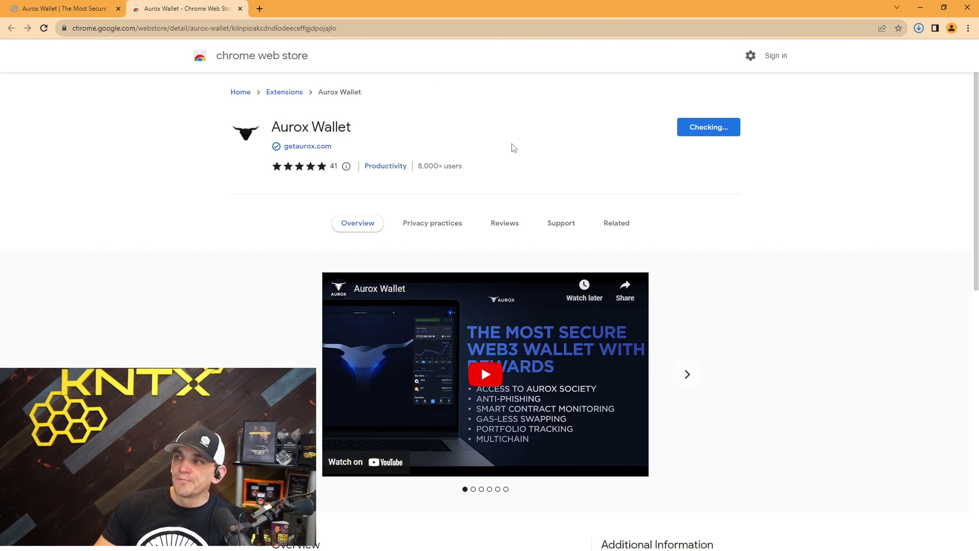
pyautogui.click(919, 29)
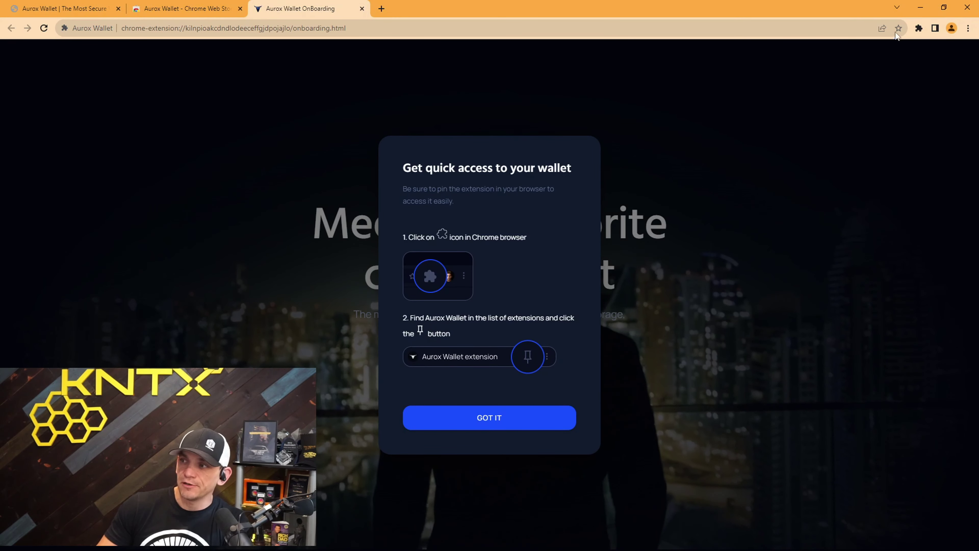
# - Pin Aurox Wallet to the Chrome toolbar and dismiss the quick-access tip
pyautogui.click(920, 29)
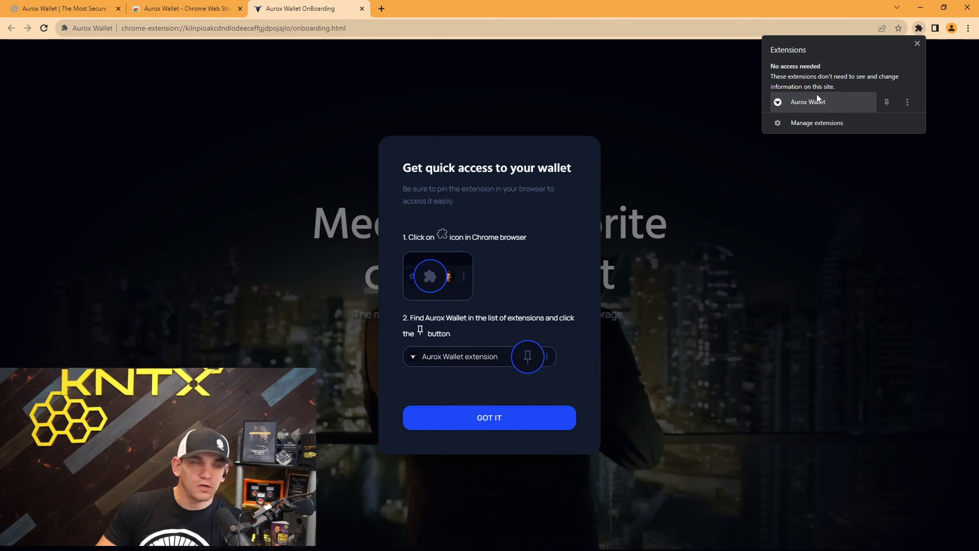
pyautogui.click(887, 102)
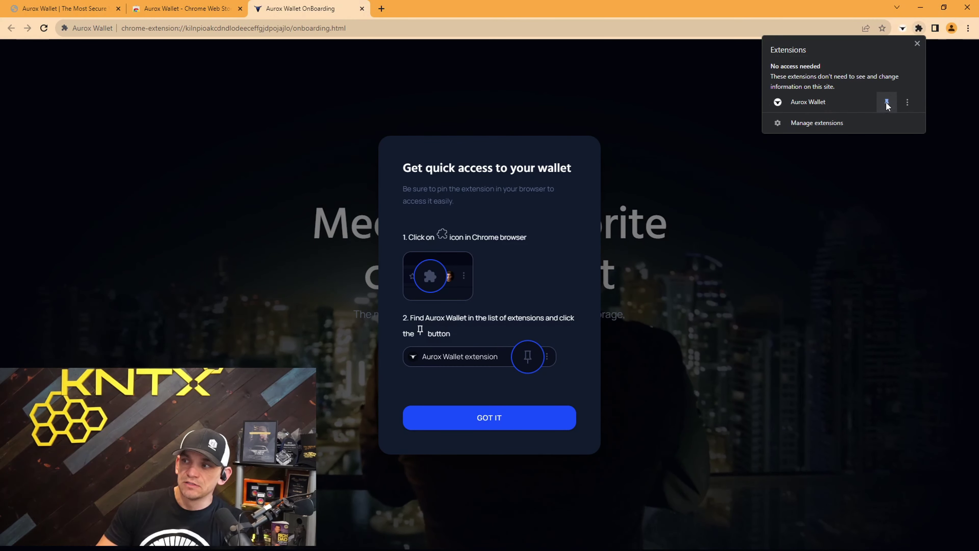
pyautogui.click(787, 178)
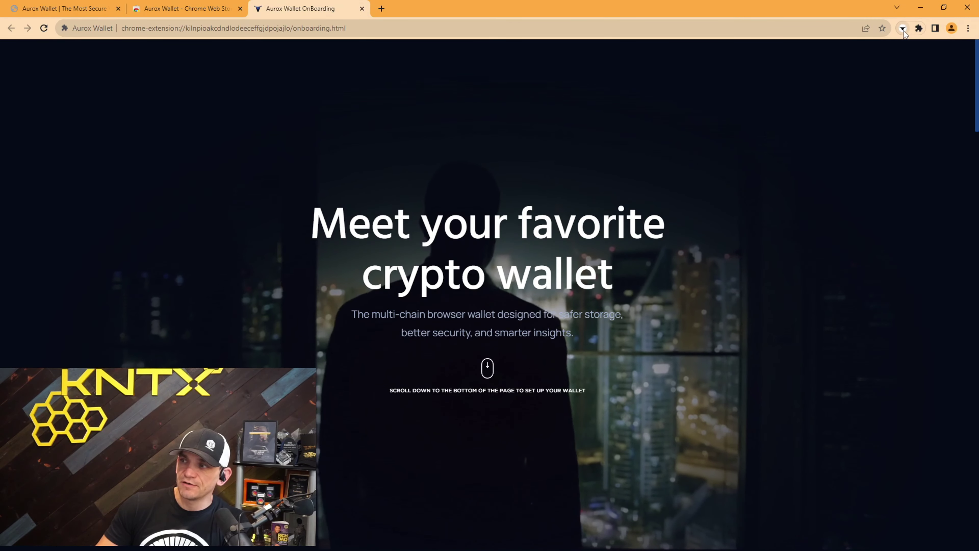
# - Choose the New wallet option at the bottom of the onboarding page
pyautogui.moveTo(978, 63); pyautogui.dragTo(972, 485)
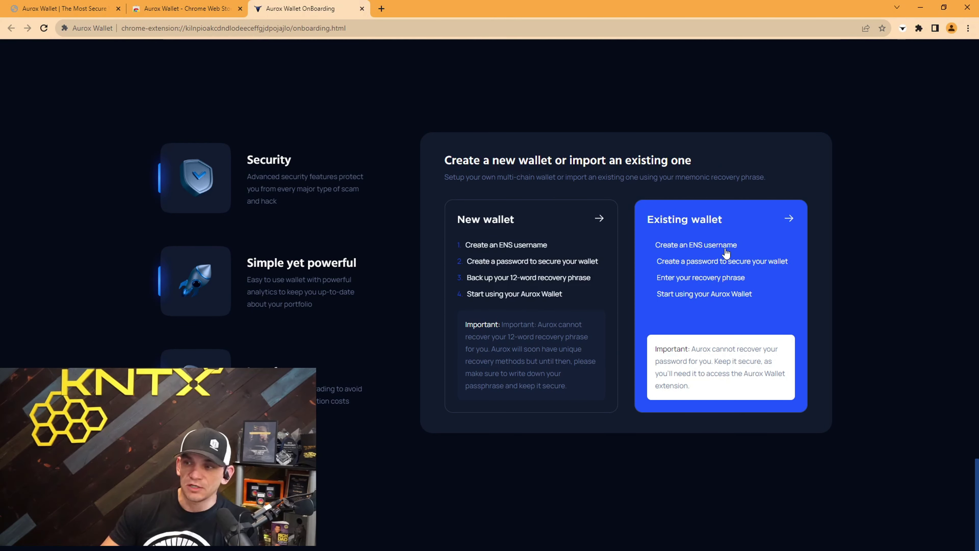
pyautogui.click(515, 255)
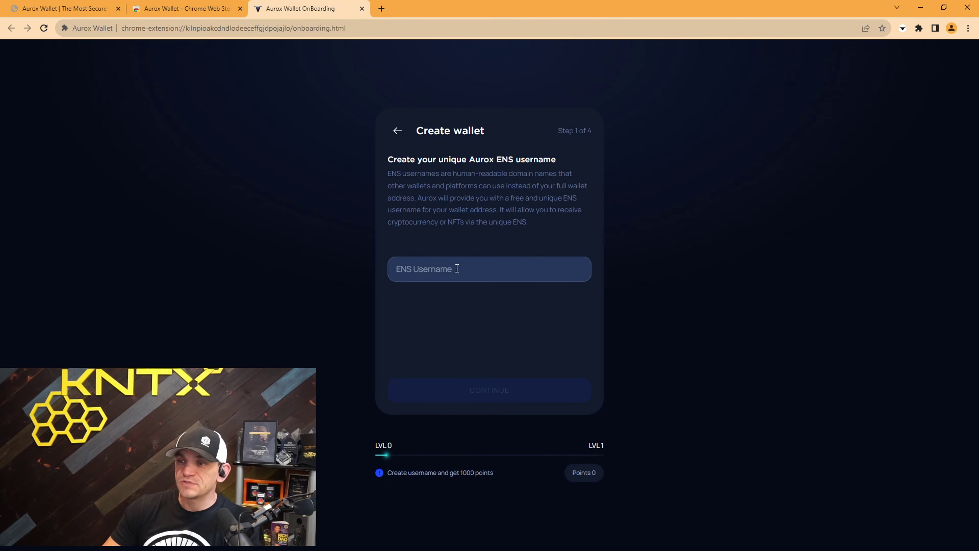
# - Enter an ENS username, then set, confirm and acknowledge the unrecoverable wallet password
pyautogui.write('CJ')
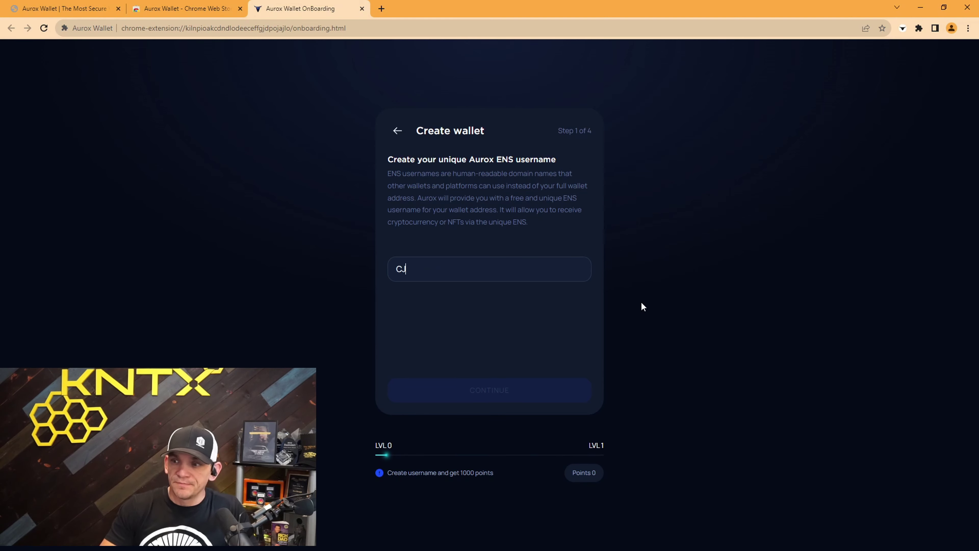
pyautogui.click(503, 390)
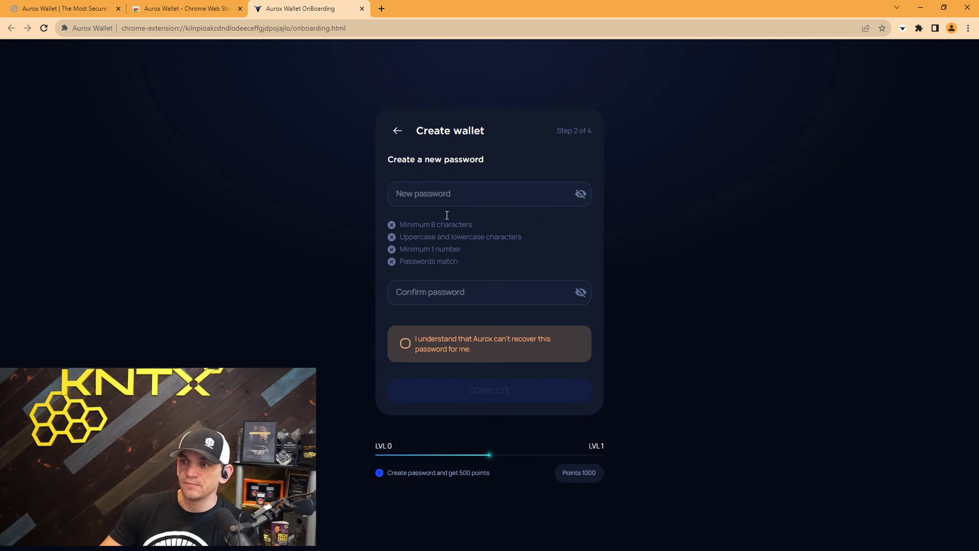
pyautogui.click(398, 193)
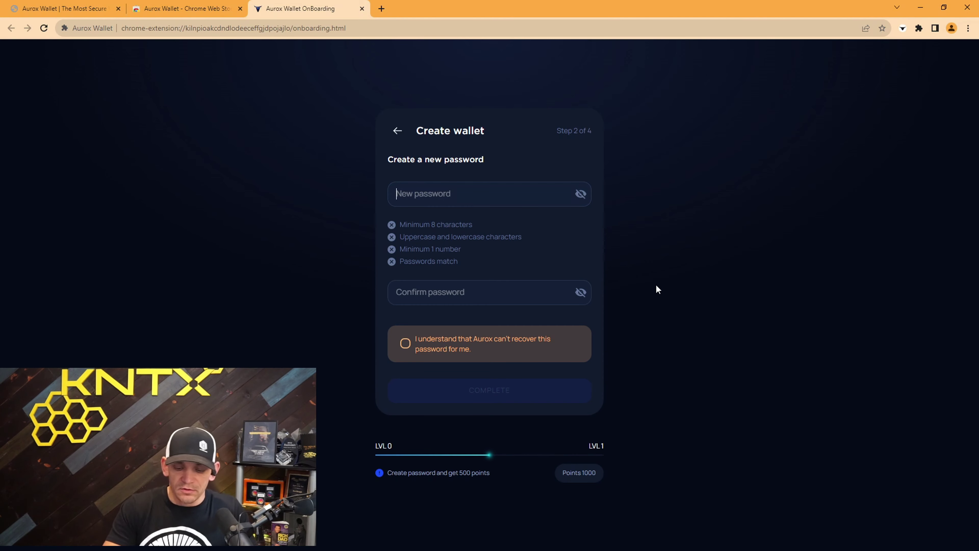
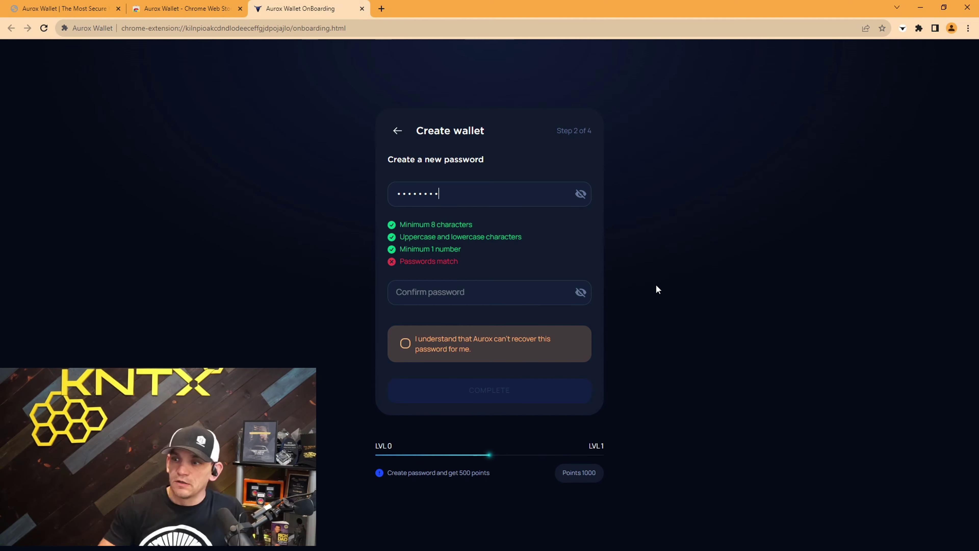
pyautogui.click(510, 299)
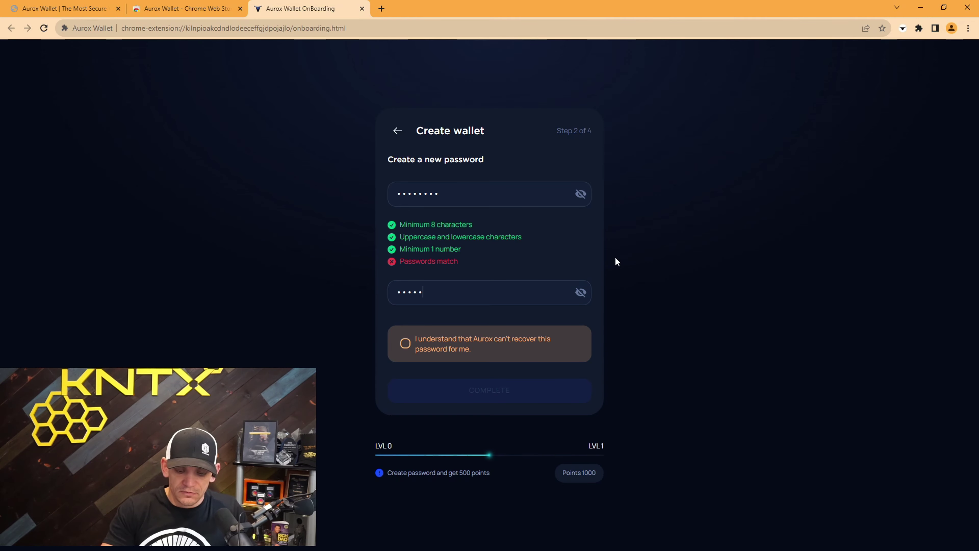
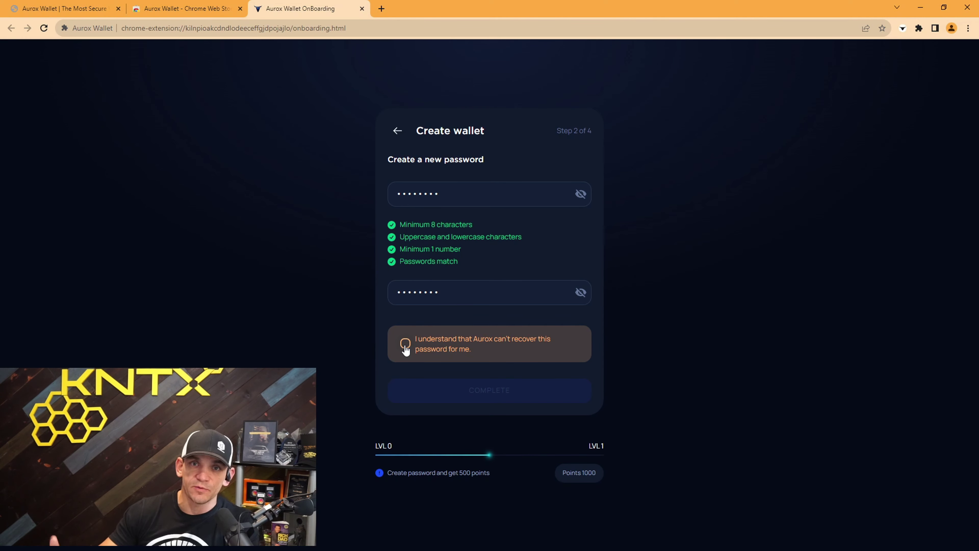
pyautogui.click(406, 344)
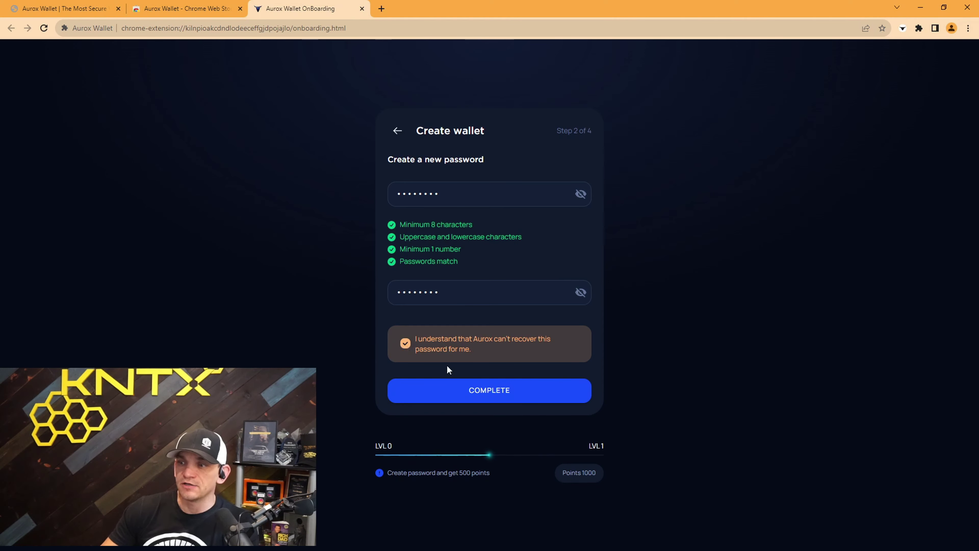
pyautogui.click(480, 392)
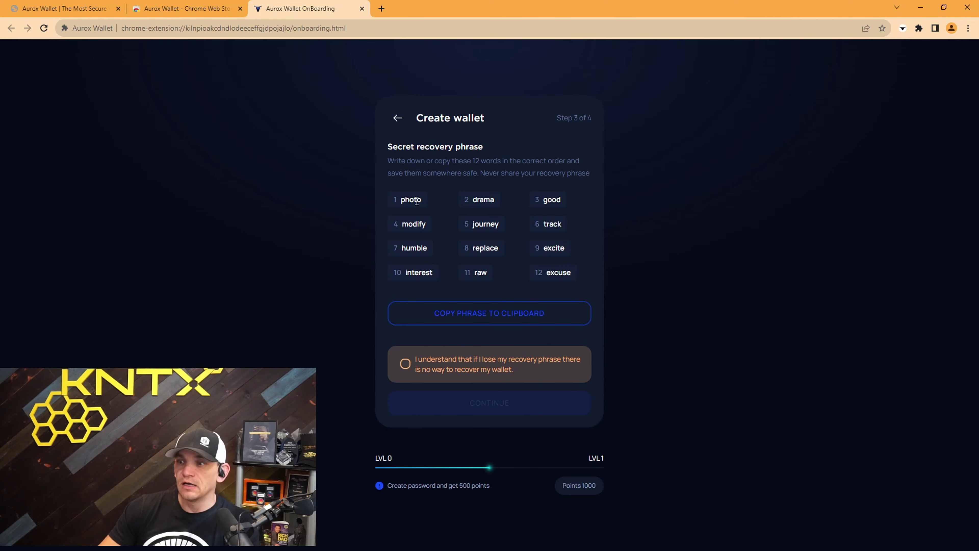
# - Copy the 12-word recovery phrase to the clipboard and acknowledge the loss warning
pyautogui.click(450, 317)
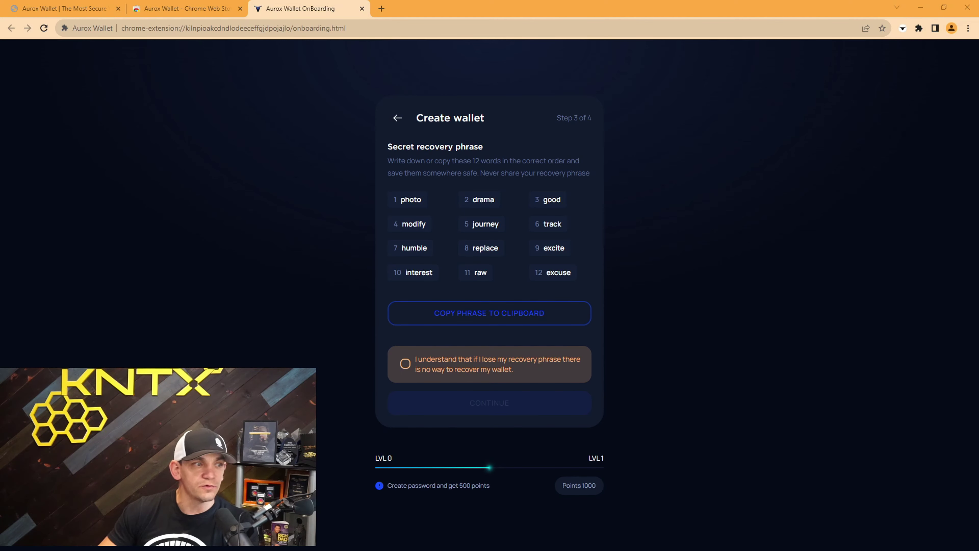
pyautogui.click(427, 358)
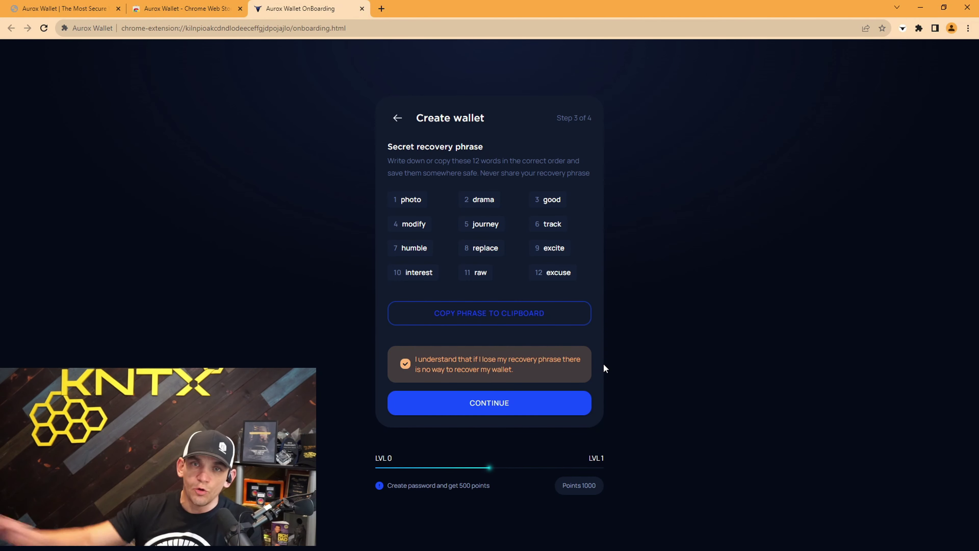
pyautogui.click(513, 403)
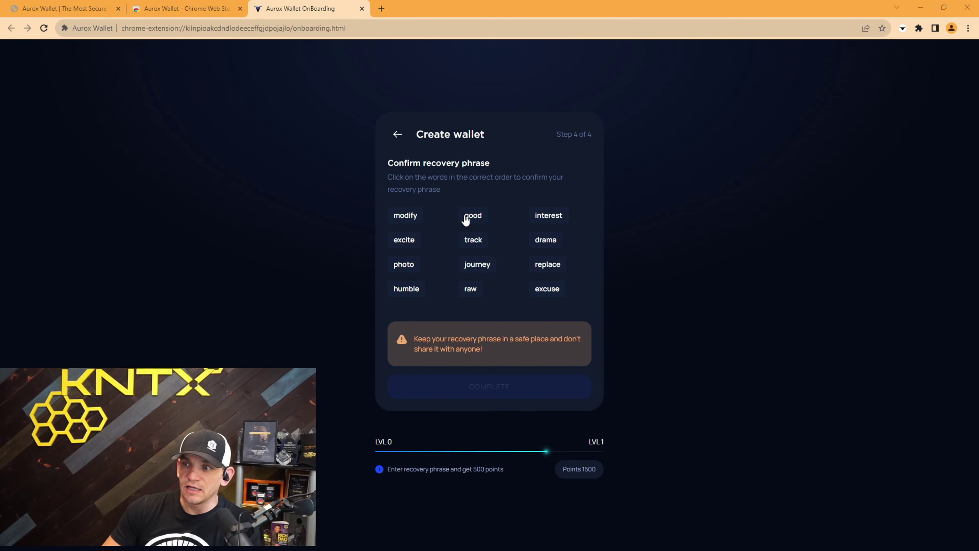
# - Select the recovery words in their numbered order and complete wallet creation
pyautogui.click(410, 266)
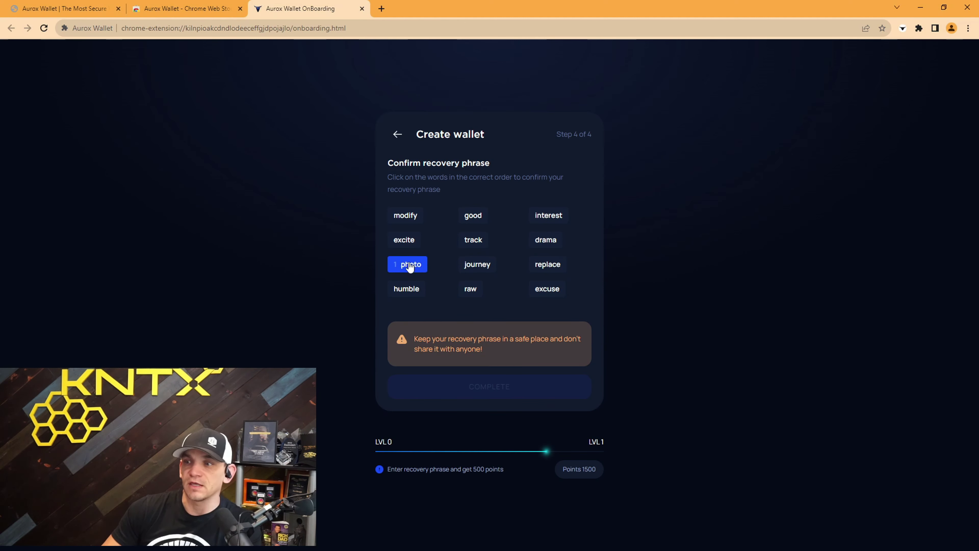
pyautogui.click(532, 242)
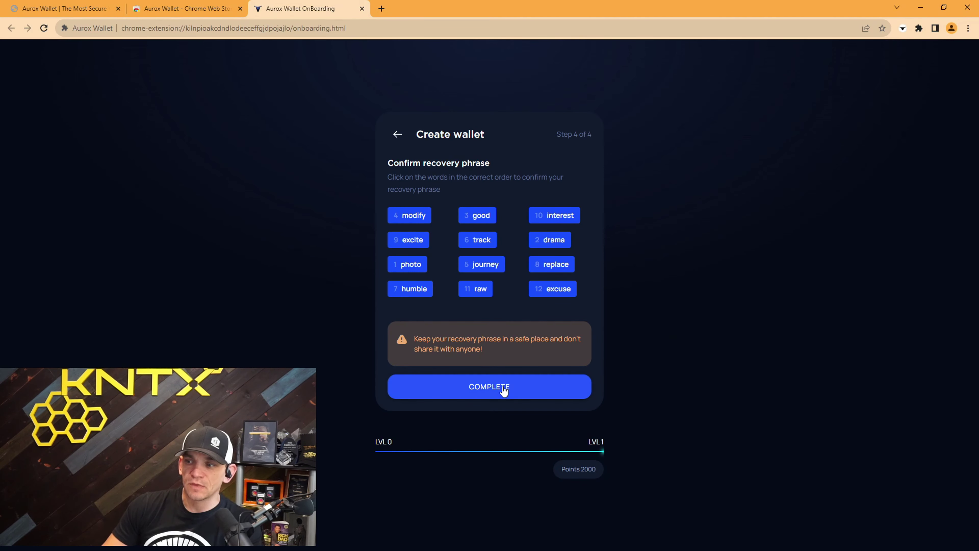
pyautogui.click(494, 384)
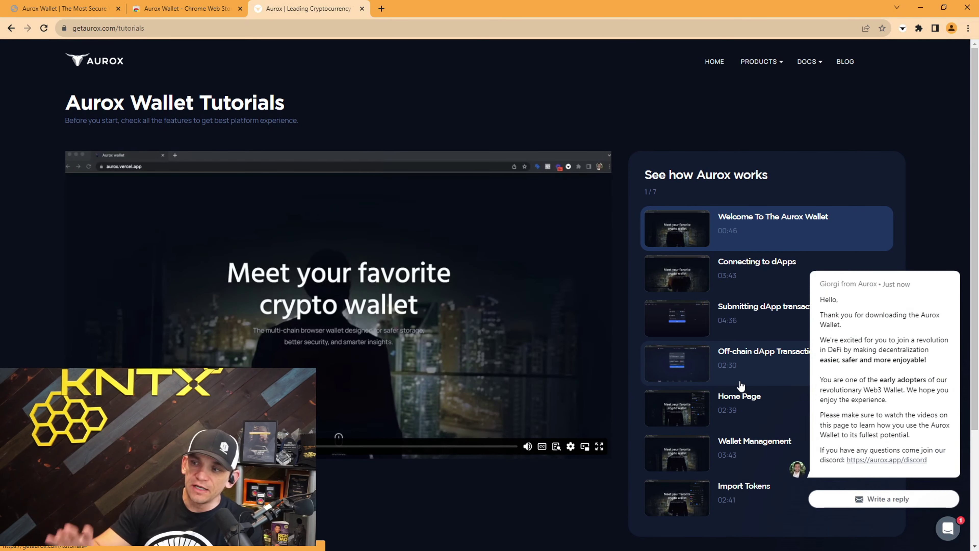
# - Close the Intercom welcome chat bubble on the Aurox tutorials page
pyautogui.moveTo(956, 275)
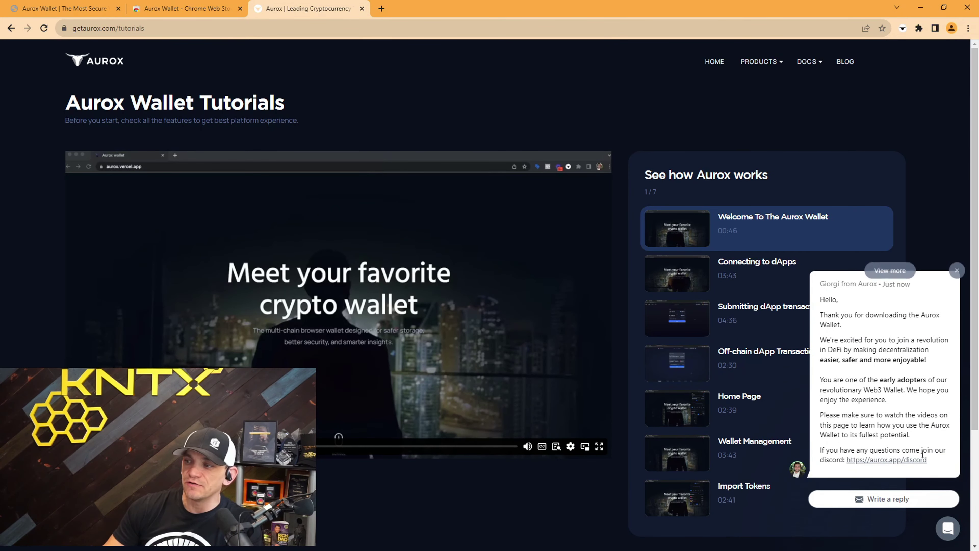
pyautogui.click(958, 271)
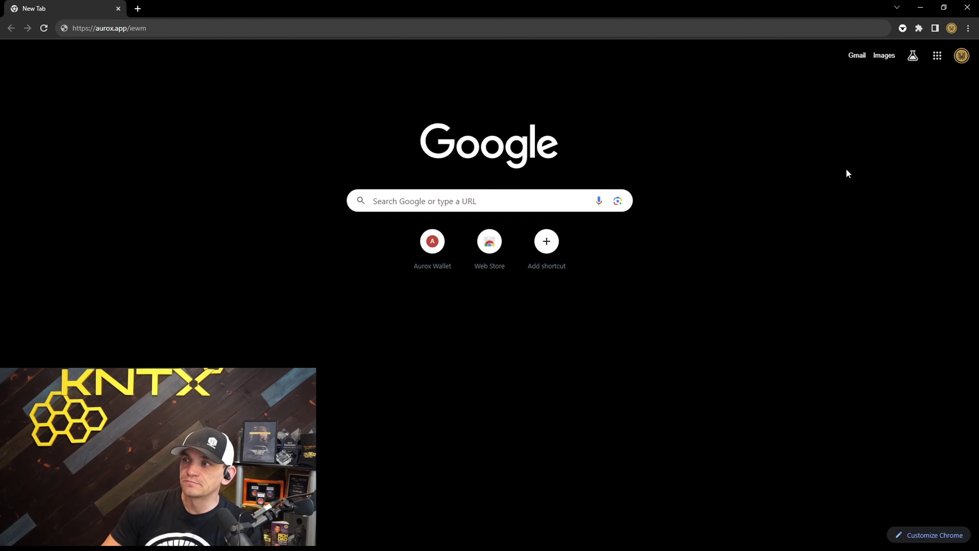
# - Open the Aurox Wallet popup from the Chrome toolbar to view the empty wallet
pyautogui.click(903, 30)
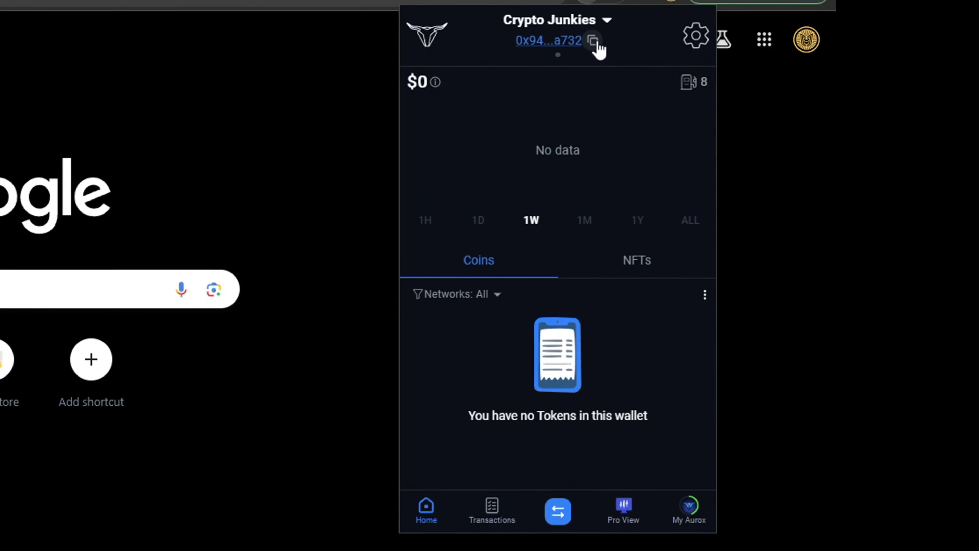
# - Copy the Aurox wallet's receiving address to the clipboard
pyautogui.click(633, 44)
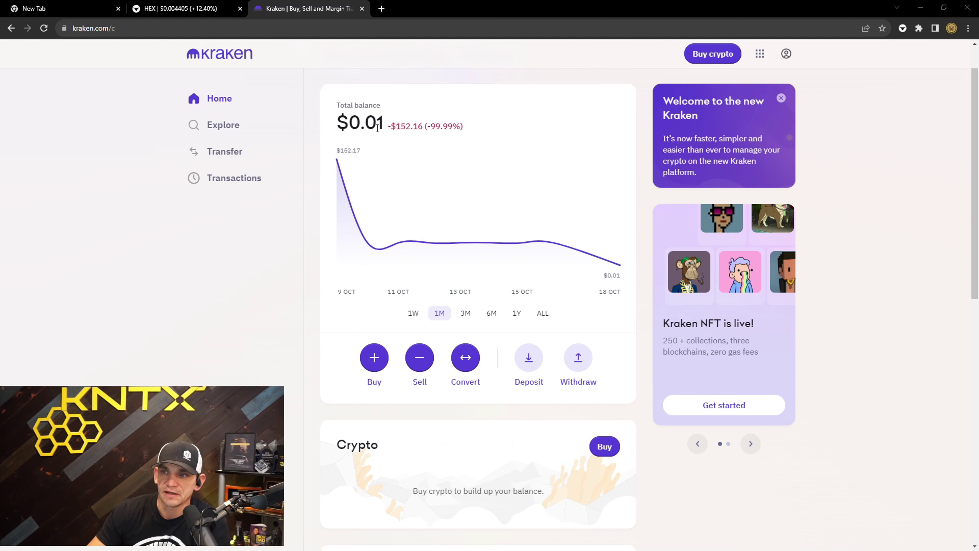
# - Start a Kraken withdrawal with Ethereum chosen as both the coin and the network
pyautogui.moveTo(407, 170)
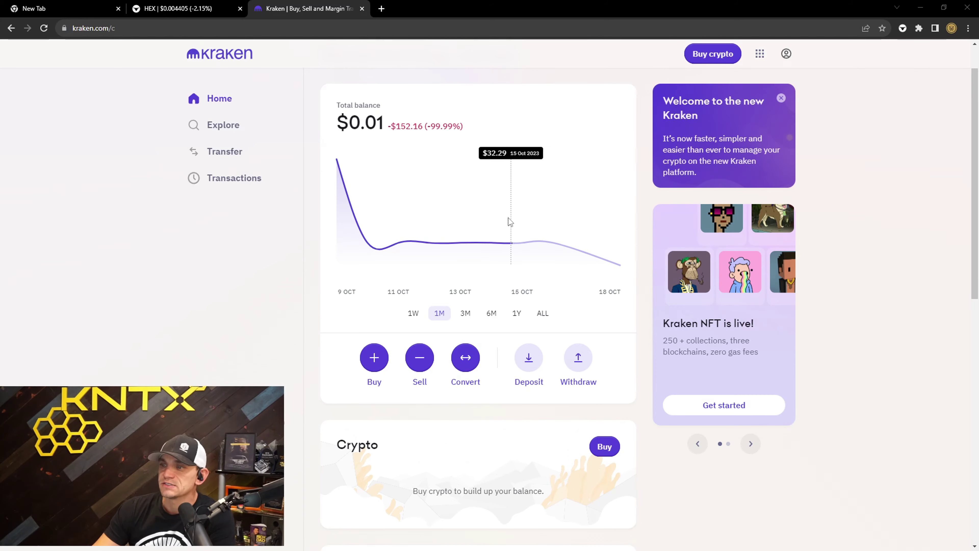
pyautogui.click(579, 363)
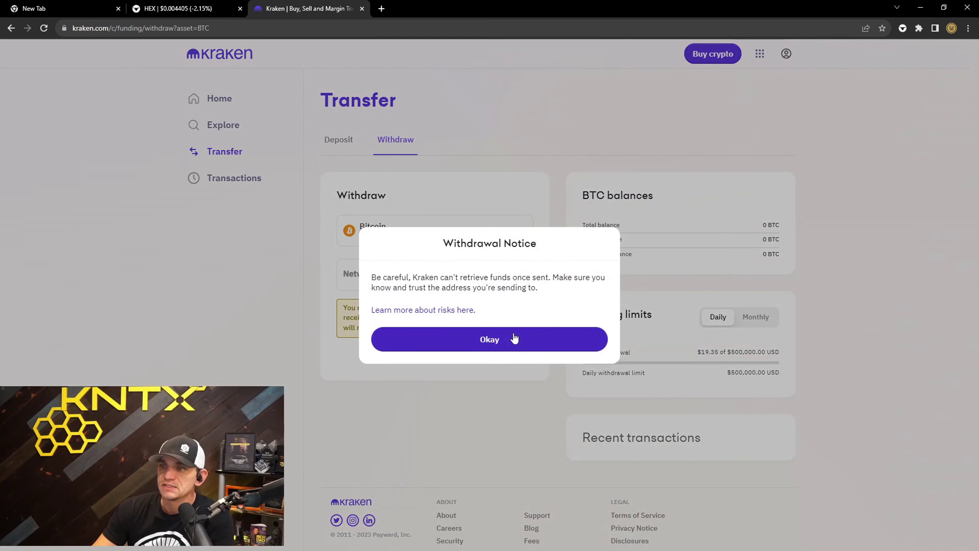
pyautogui.click(515, 338)
pyautogui.click(447, 232)
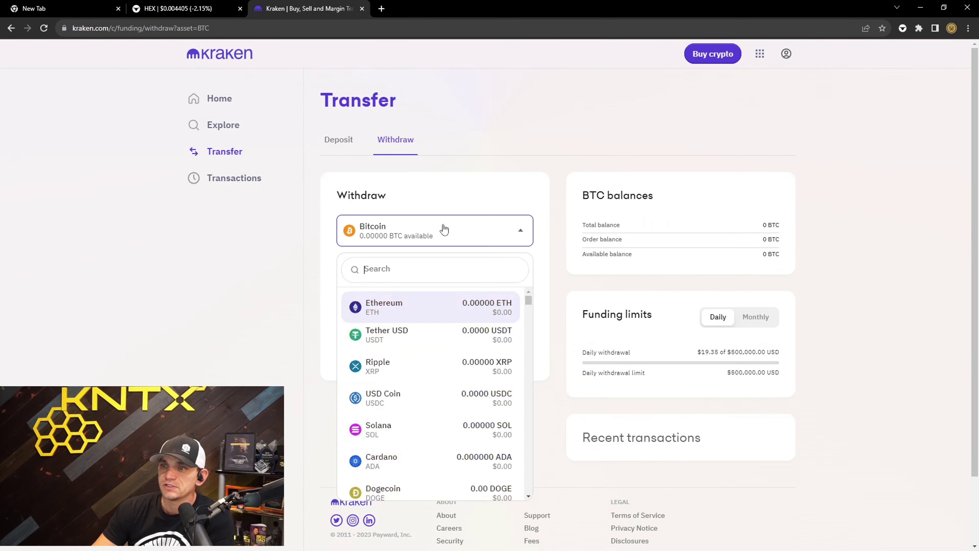
pyautogui.click(424, 305)
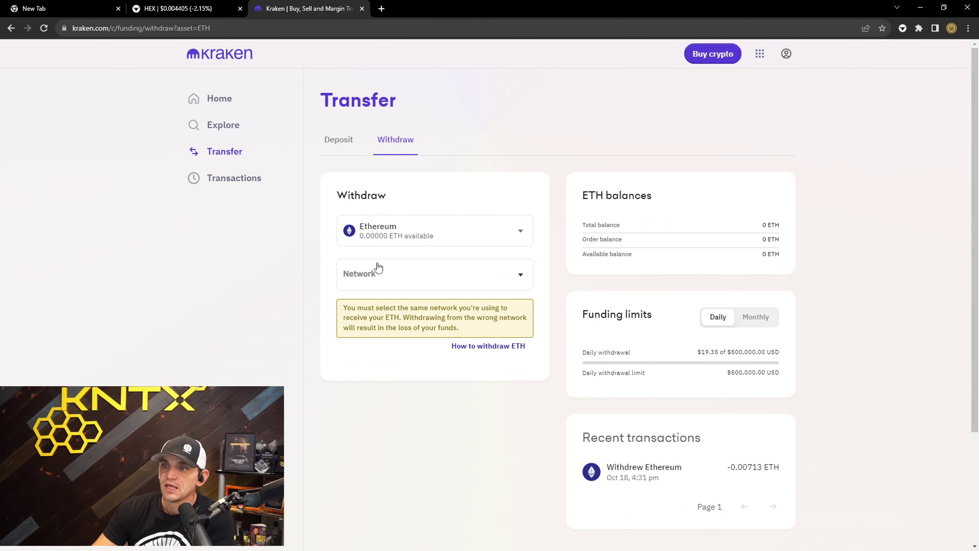
pyautogui.click(440, 274)
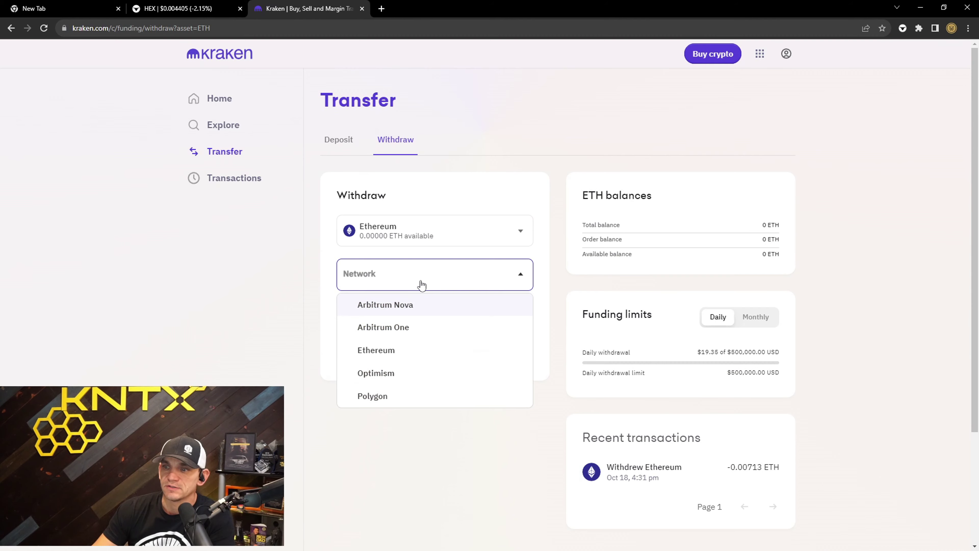
pyautogui.click(388, 351)
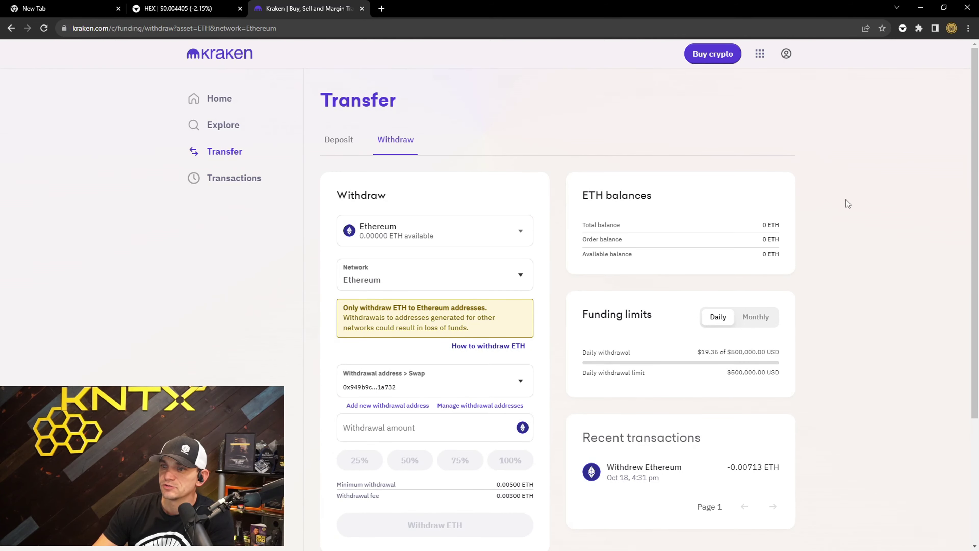
pyautogui.scroll(-1, 844, 201)
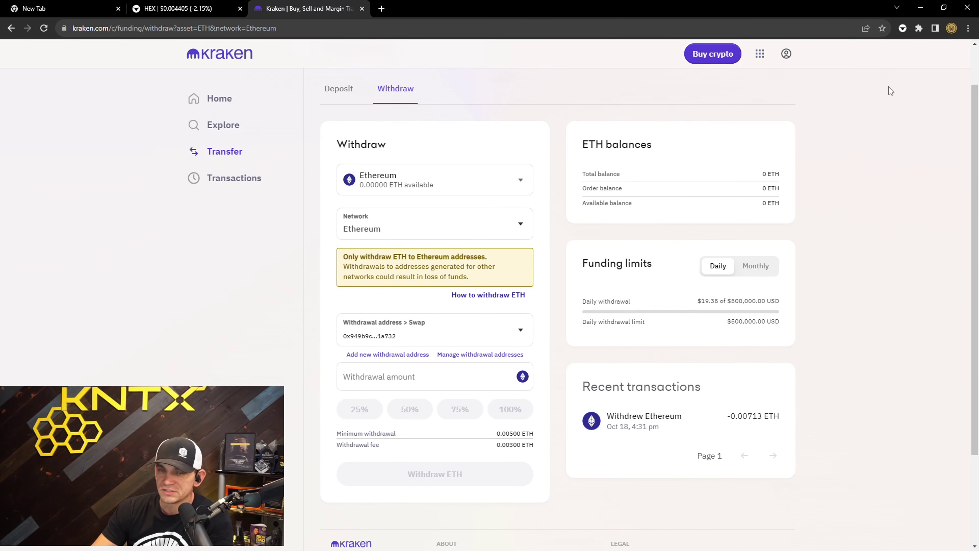
# - Copy the Aurox wallet address and start adding a new Kraken Ether withdrawal address
pyautogui.click(903, 28)
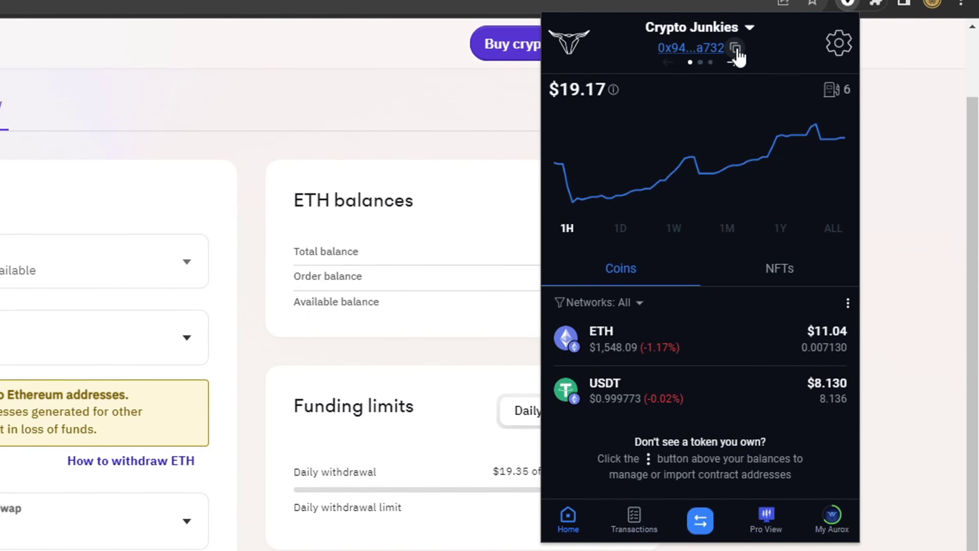
pyautogui.click(772, 51)
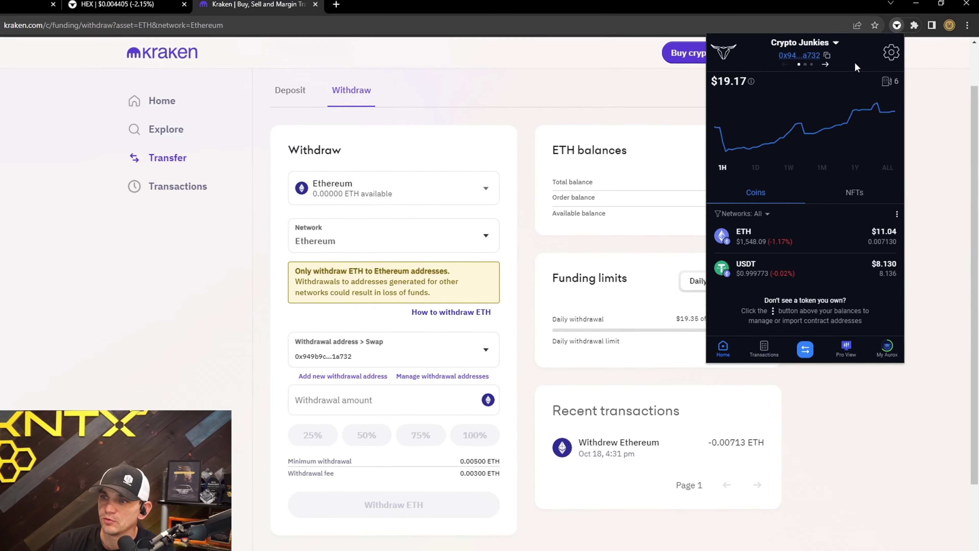
pyautogui.click(508, 331)
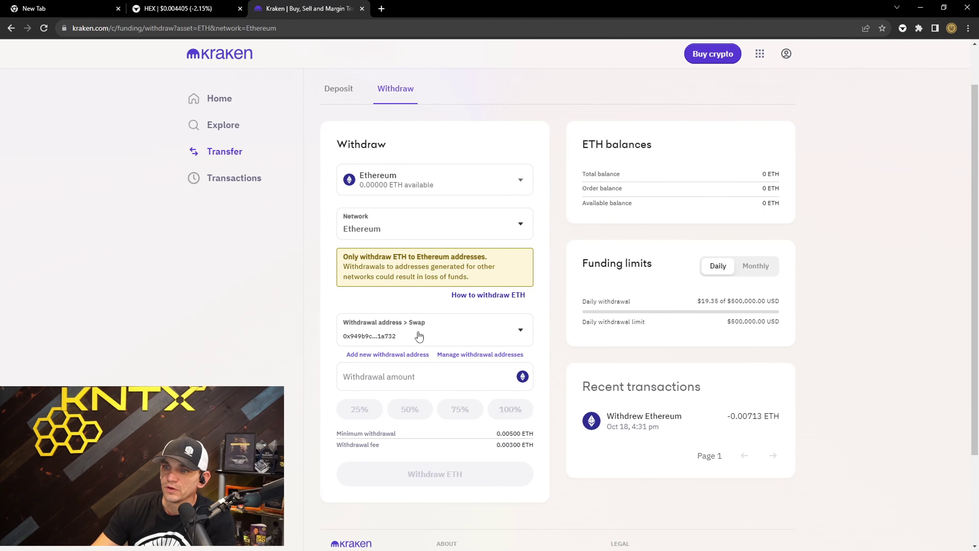
pyautogui.click(385, 355)
# - Fill the new withdrawal address with description 'Test' and the pasted Aurox wallet address
pyautogui.click(426, 279)
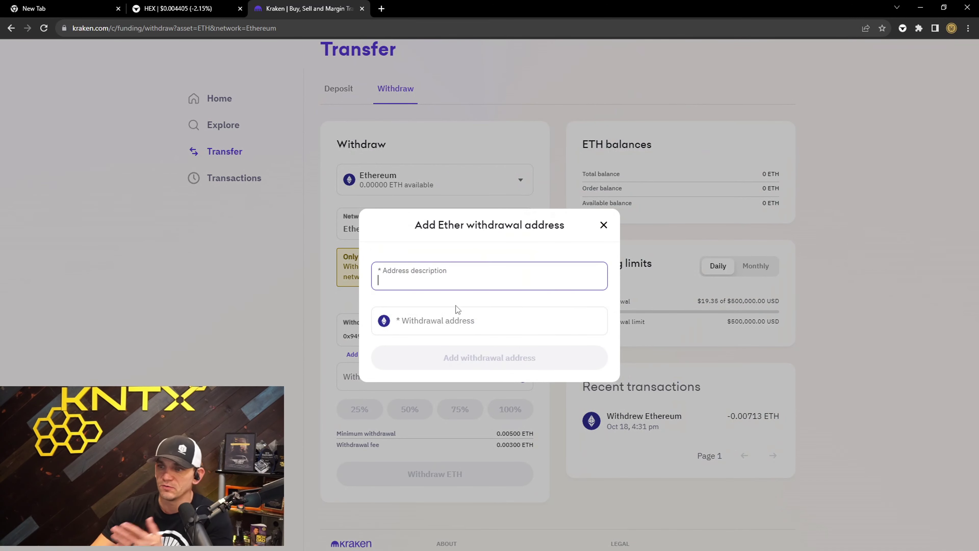
pyautogui.write('Test')
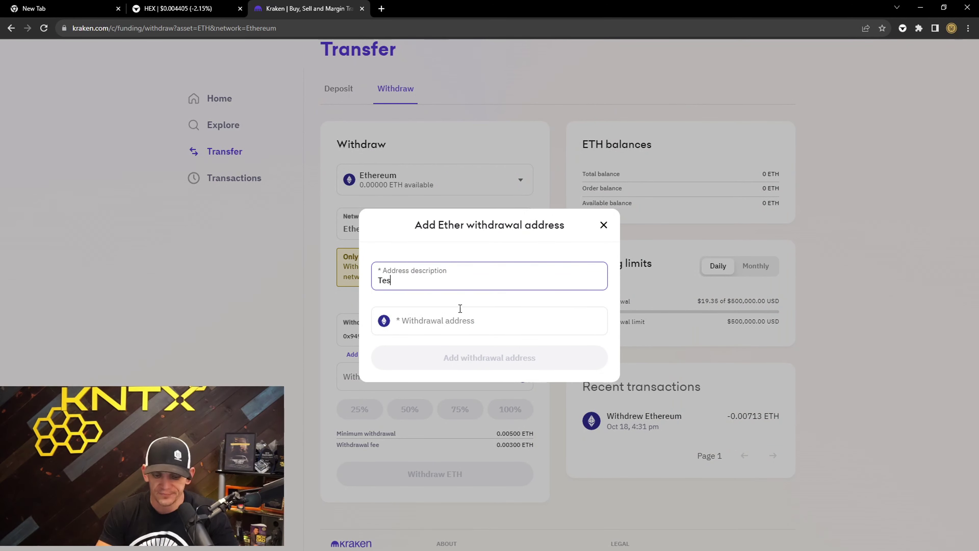
pyautogui.rightClick(451, 319)
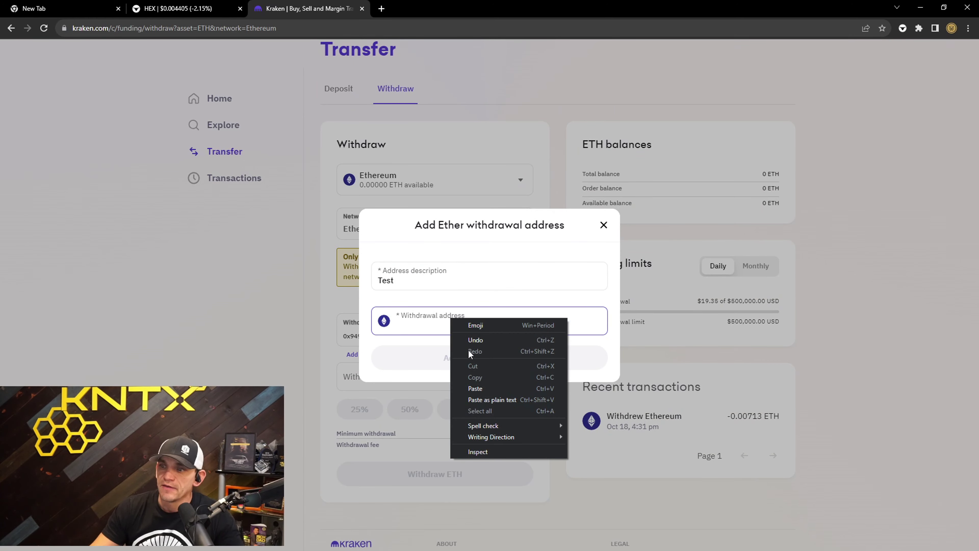
pyautogui.click(481, 387)
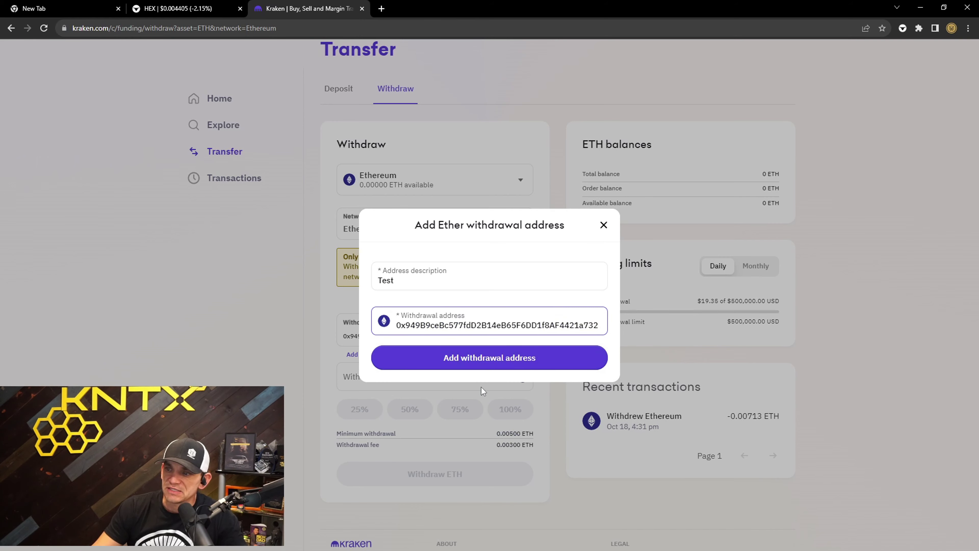
# - Compare the pasted address against the Aurox wallet, then discard the new address
pyautogui.click(903, 28)
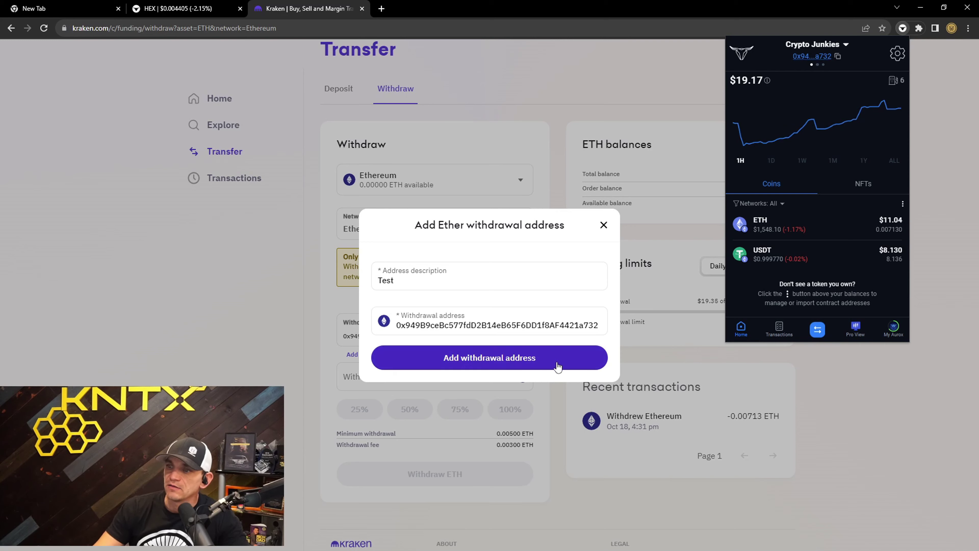
pyautogui.click(655, 90)
pyautogui.click(604, 224)
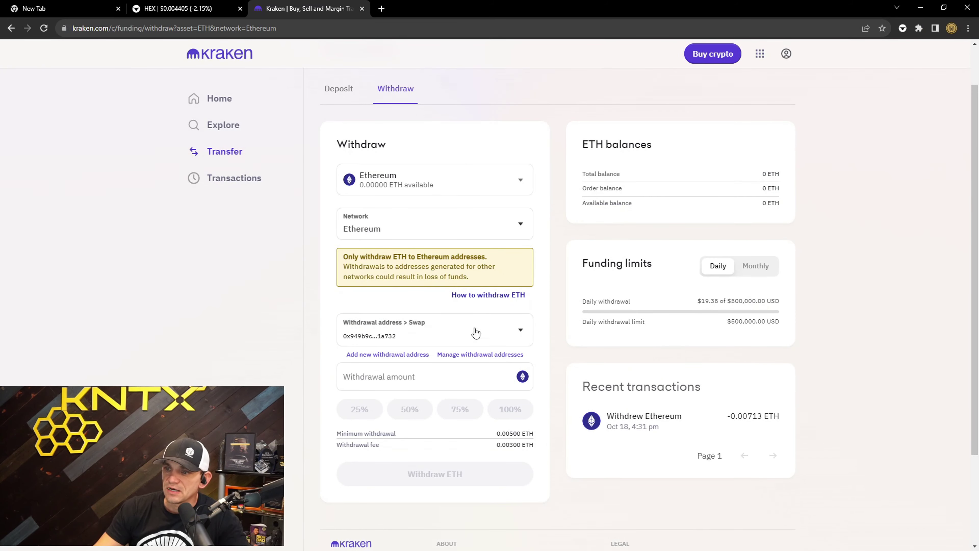
# - Enter 1 ETH as the withdrawal amount and review the Aurox wallet's transaction history
pyautogui.click(464, 375)
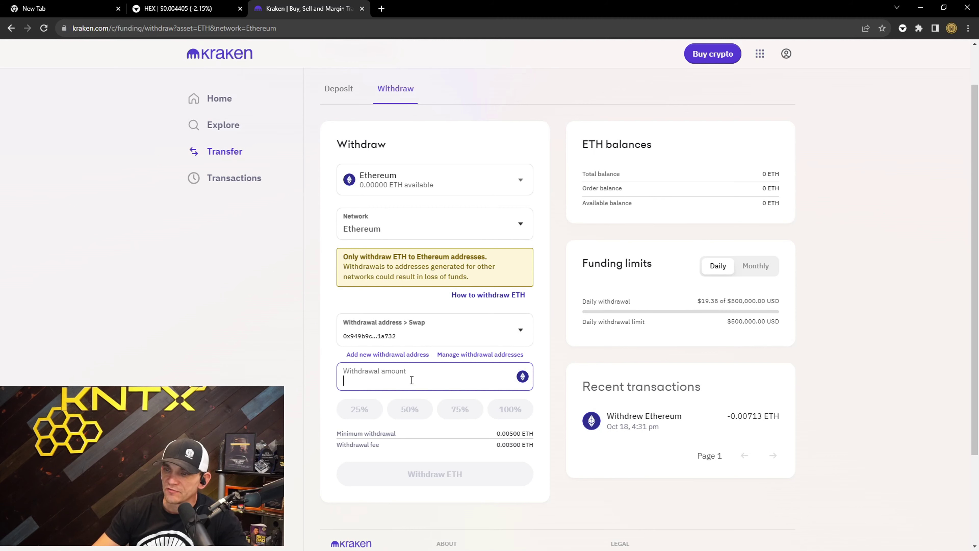
pyautogui.write('1')
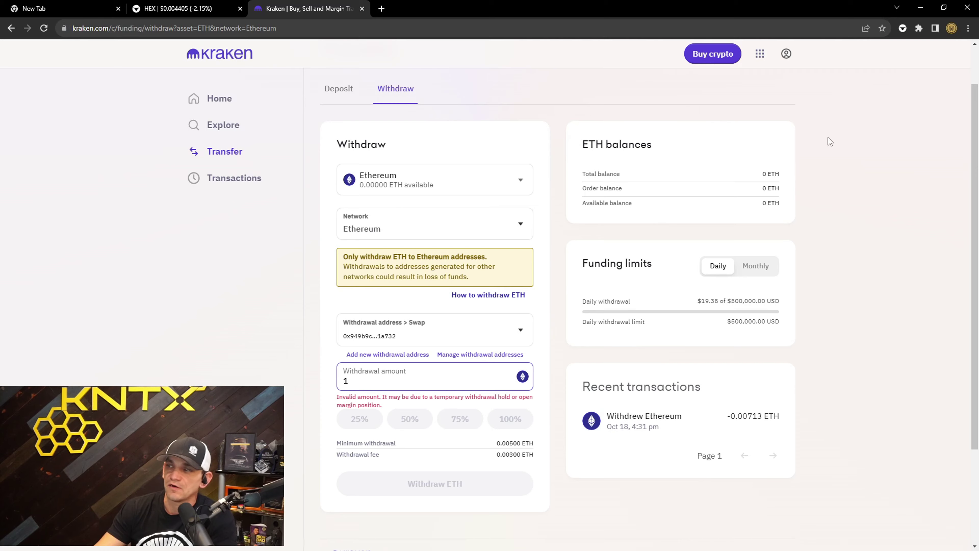
pyautogui.click(902, 28)
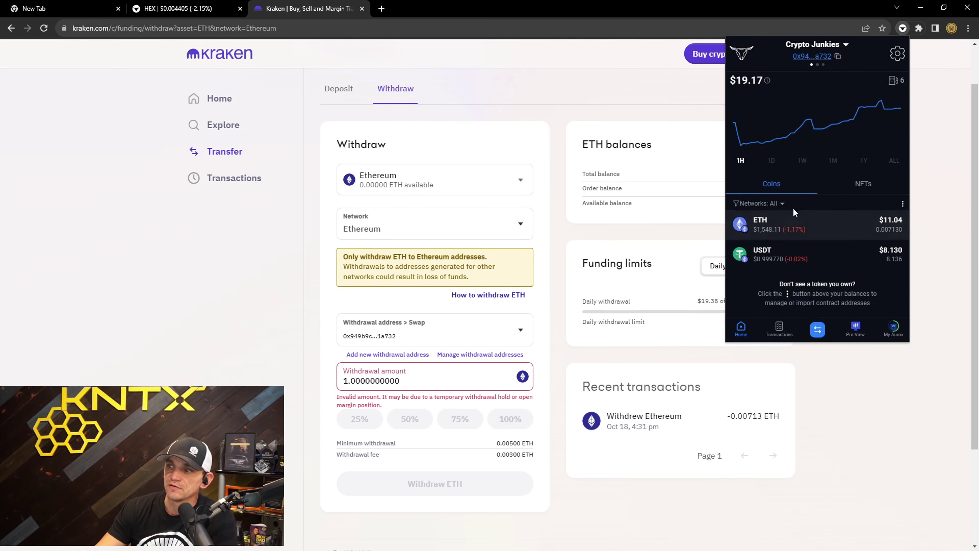
pyautogui.click(780, 328)
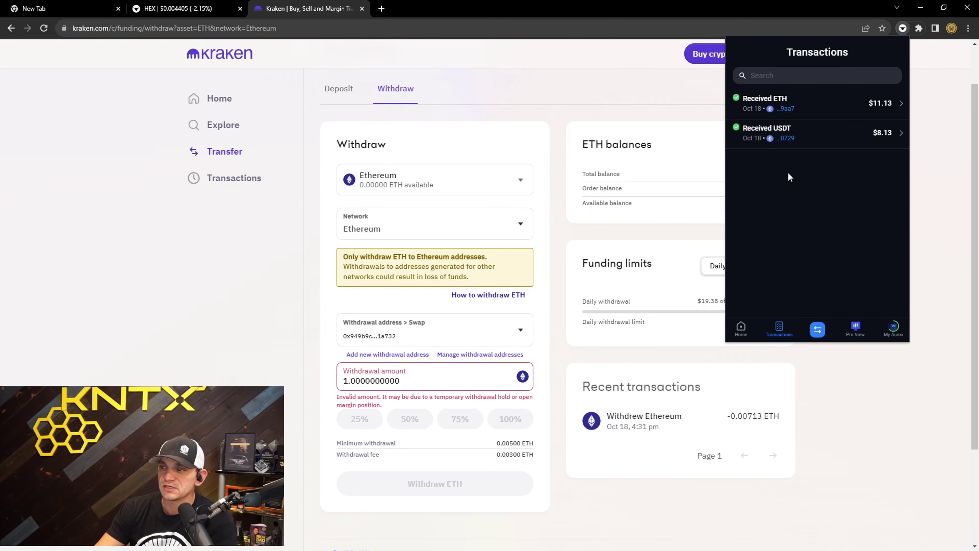
pyautogui.click(846, 360)
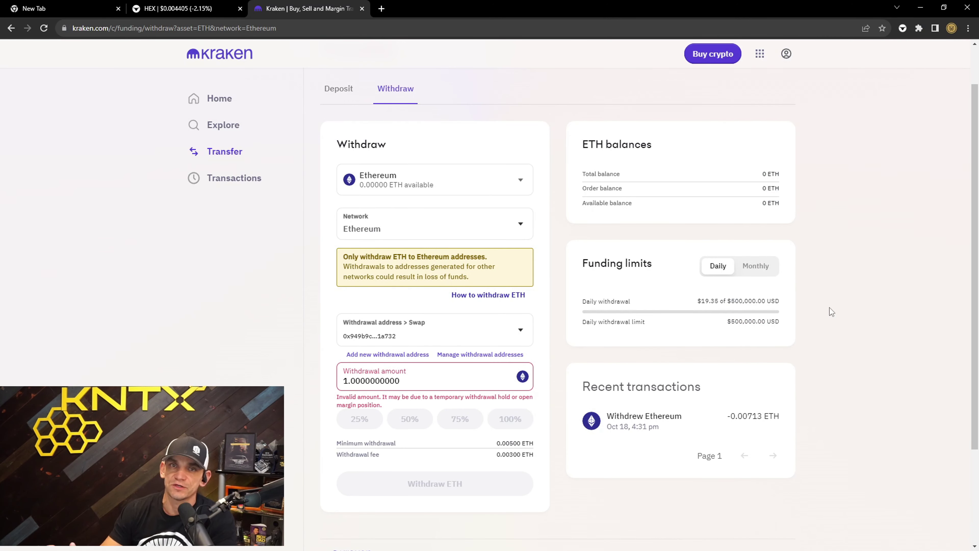